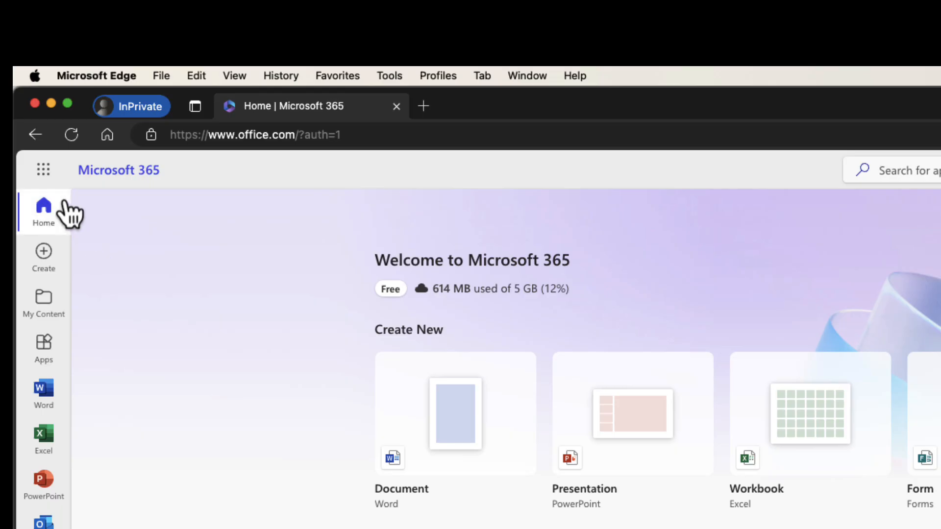
Open Clipchamp from the Microsoft 365 apps and create a new video project
{"action": "left_click", "coordinate": [43, 172]}
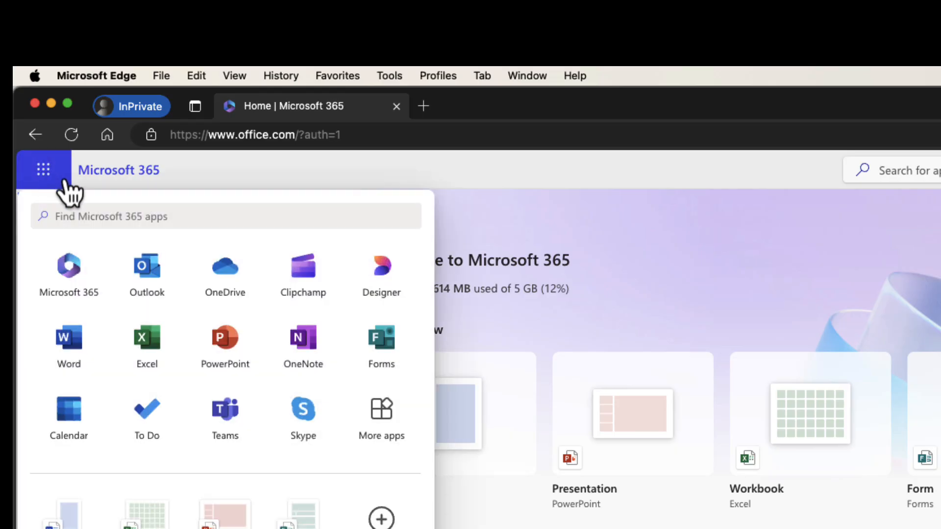
{"action": "left_click", "coordinate": [307, 277]}
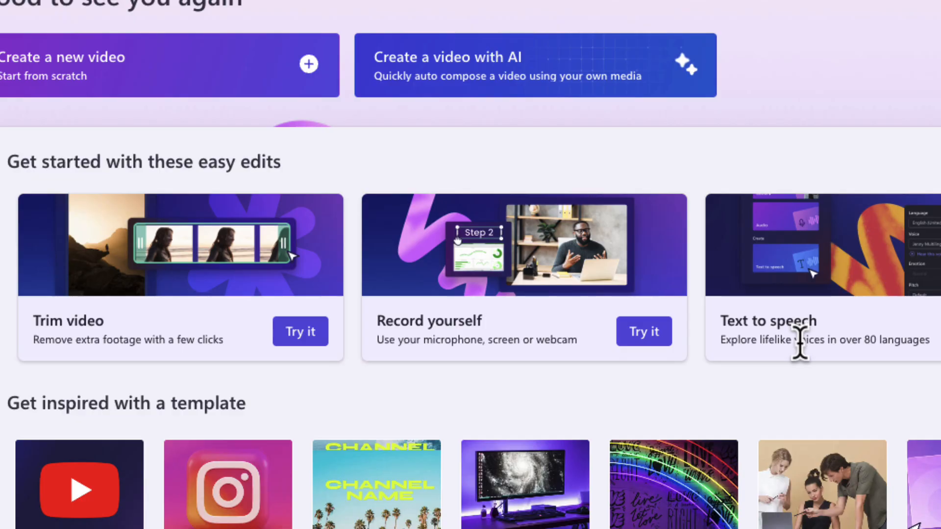
{"action": "scroll", "coordinate": [802, 358], "scroll_direction": "down", "scroll_amount": 3}
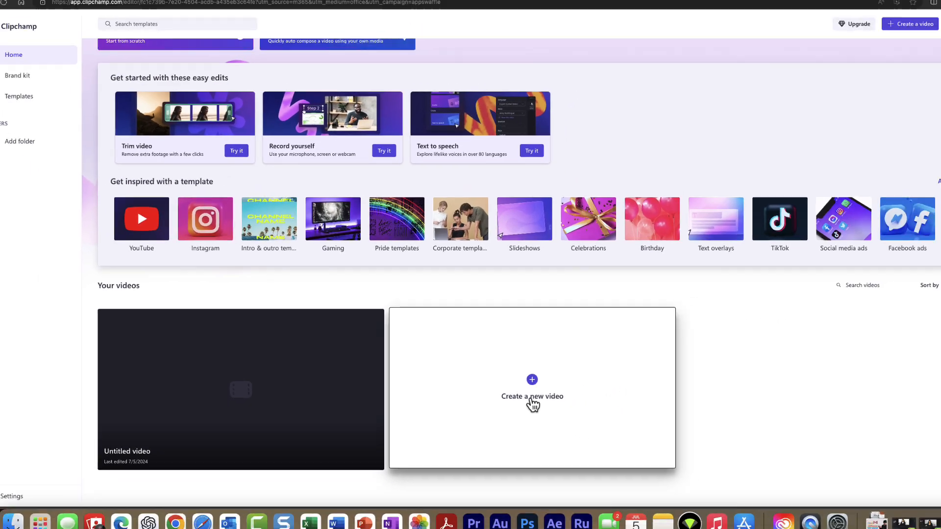
{"action": "left_click", "coordinate": [644, 413]}
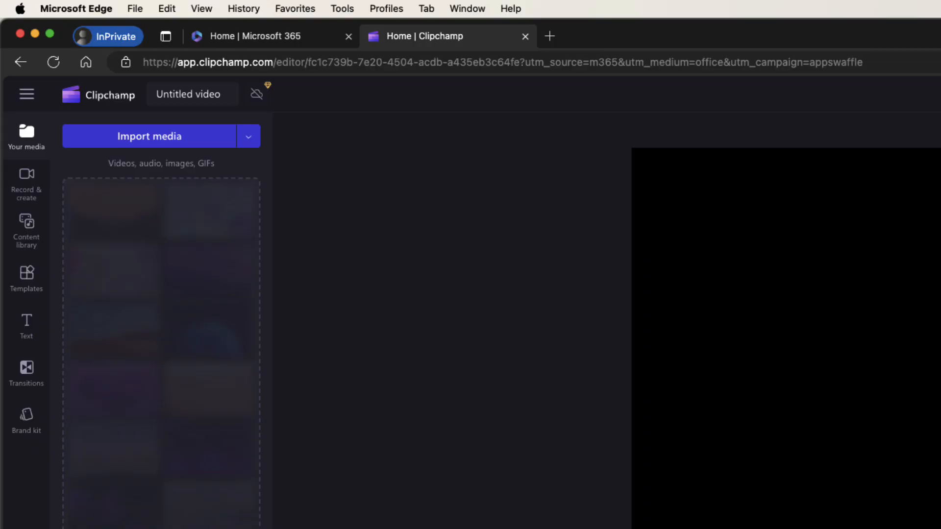
Import Yahoo Temporary Email.mov and place it at the start of the timeline
{"action": "left_click", "coordinate": [173, 139]}
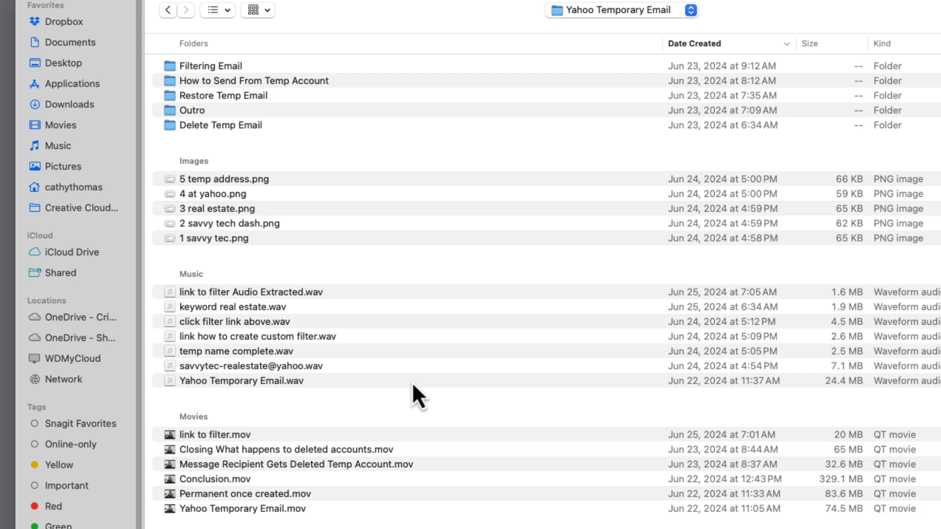
{"action": "double_click", "coordinate": [228, 509]}
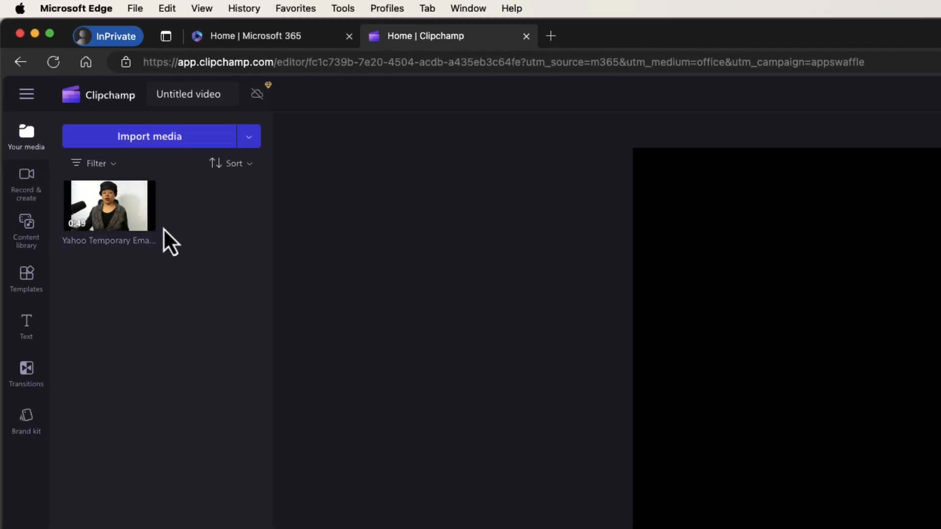
{"action": "mouse_move", "coordinate": [142, 205]}
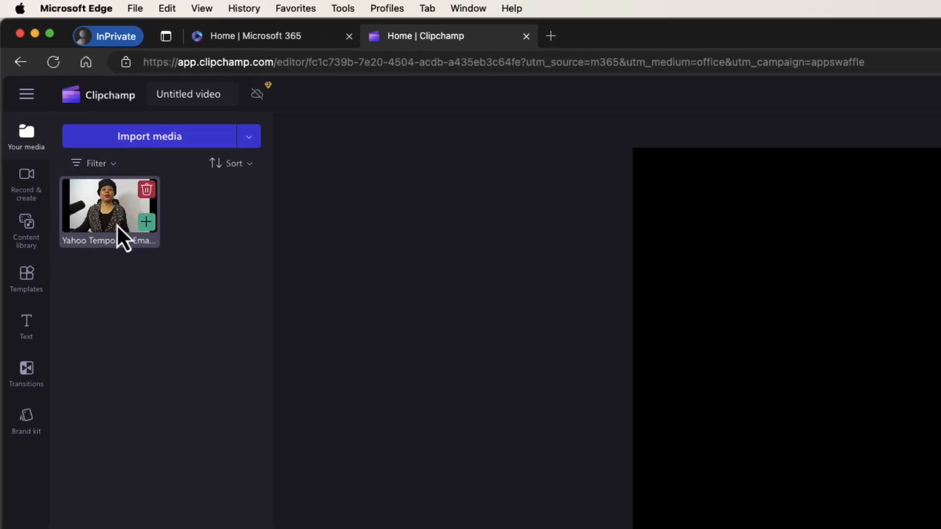
{"action": "left_click_drag", "start_coordinate": [104, 203], "coordinate": [284, 528]}
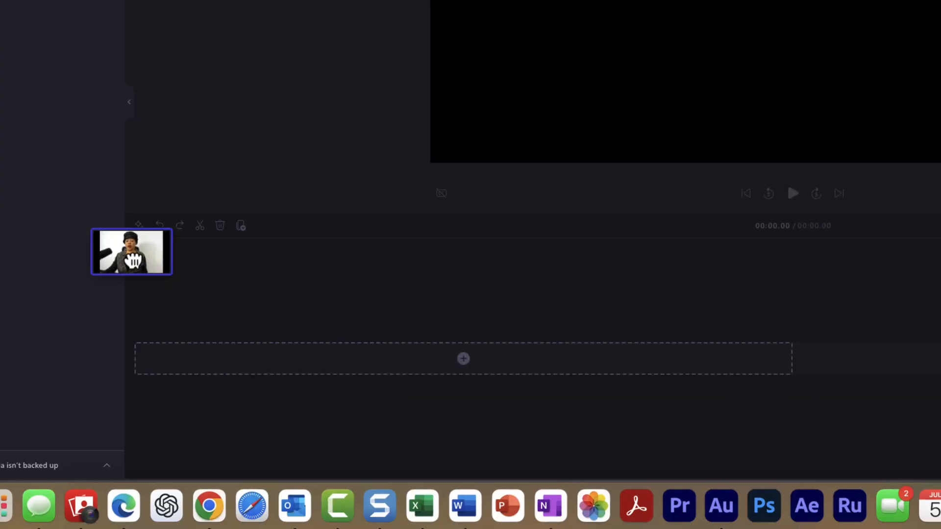
{"action": "left_click_drag", "start_coordinate": [133, 259], "coordinate": [162, 357]}
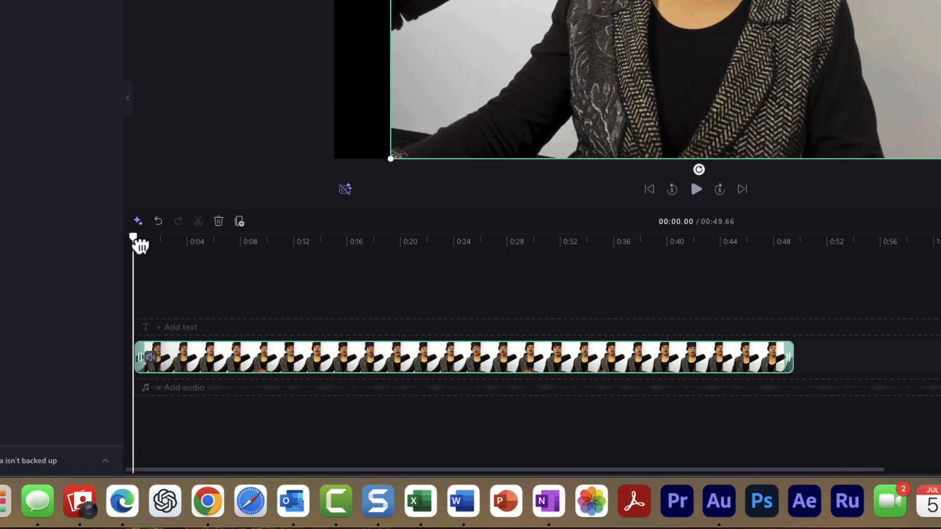
Scrub and play the opening seconds of the clip to examine where the unwanted footage ends
{"action": "left_click_drag", "start_coordinate": [139, 246], "coordinate": [195, 259]}
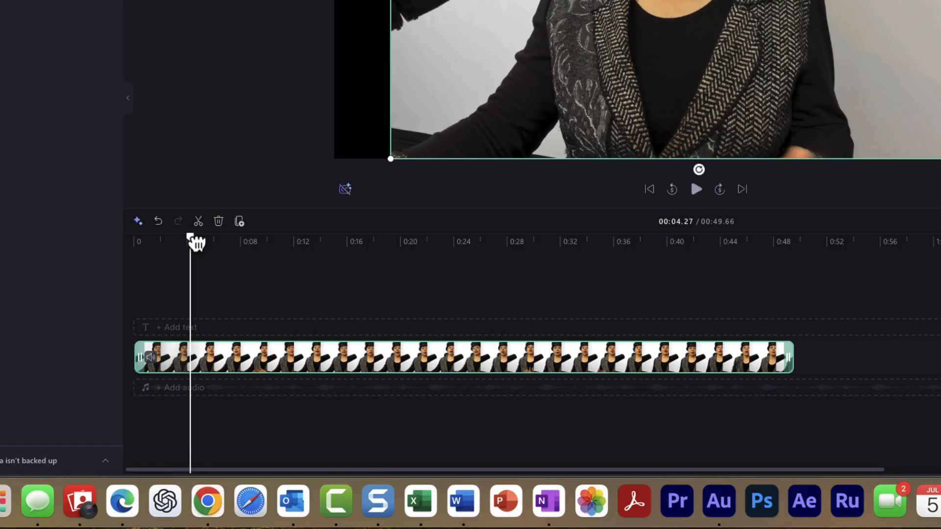
{"action": "left_click_drag", "start_coordinate": [196, 242], "coordinate": [117, 319]}
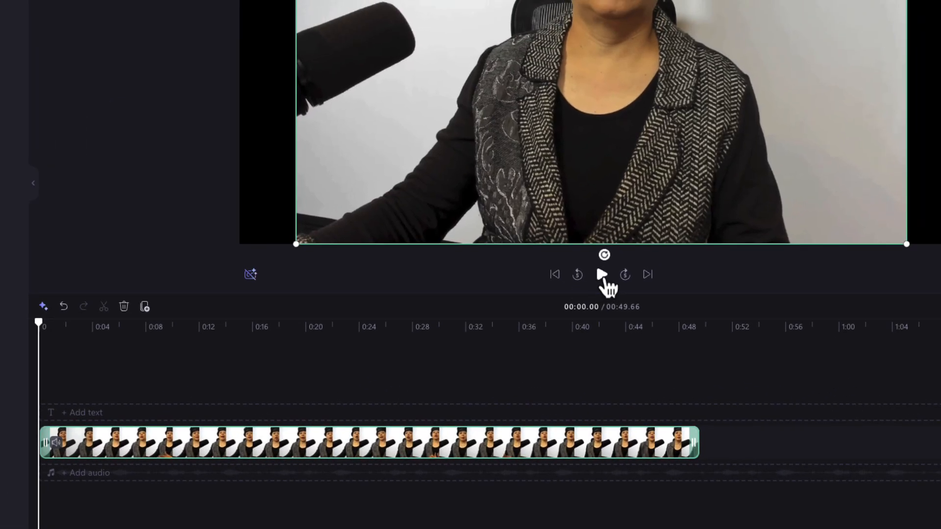
{"action": "left_click", "coordinate": [605, 279]}
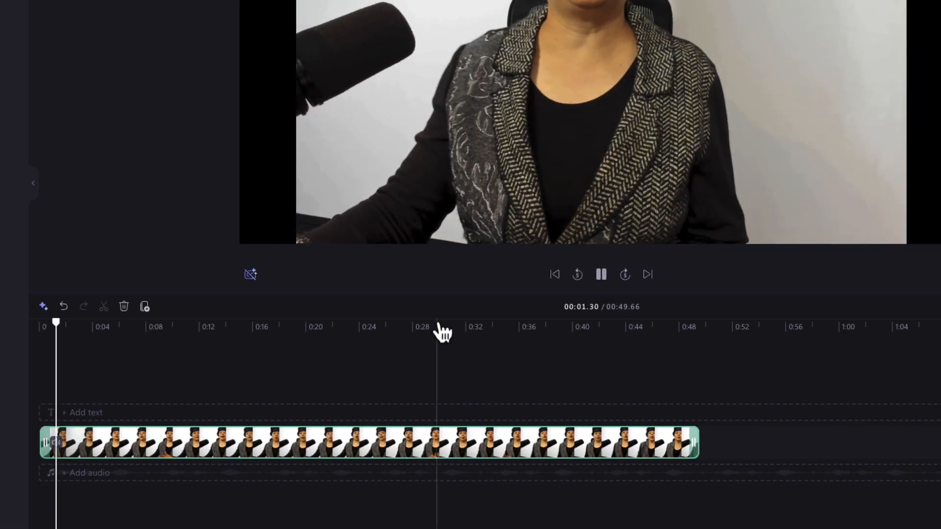
{"action": "left_click", "coordinate": [602, 277]}
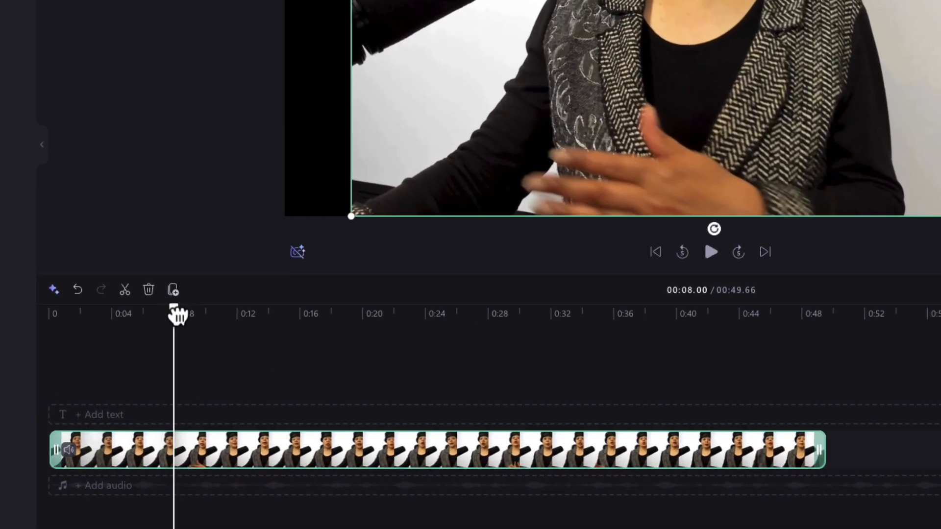
{"action": "left_click_drag", "start_coordinate": [148, 326], "coordinate": [86, 293]}
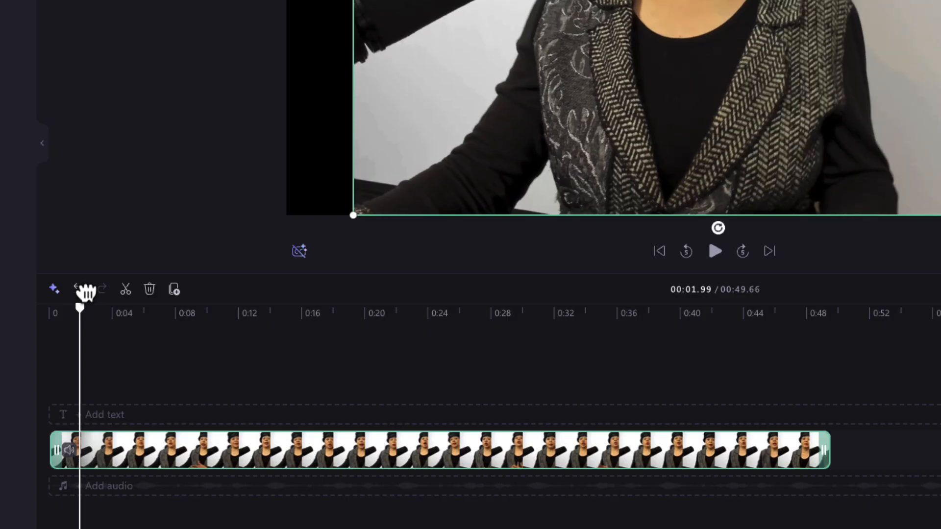
{"action": "left_click", "coordinate": [717, 252]}
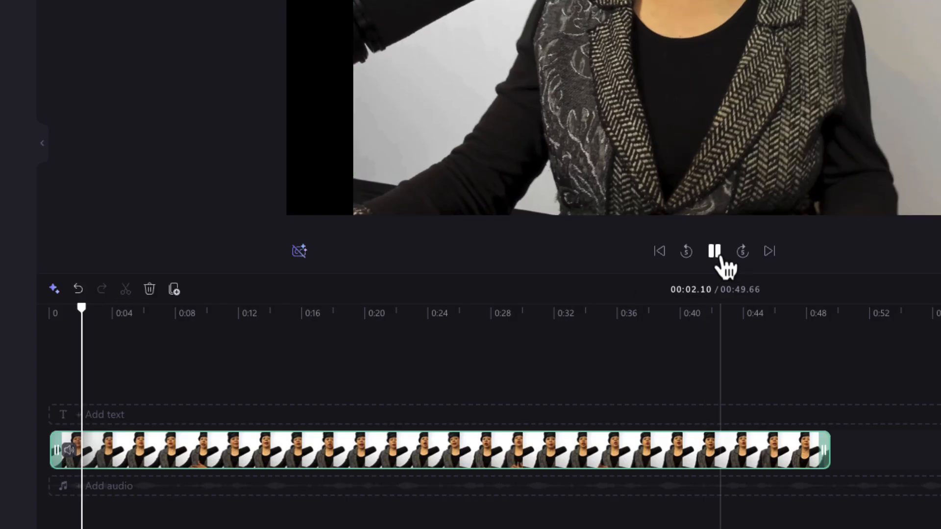
{"action": "left_click", "coordinate": [715, 252]}
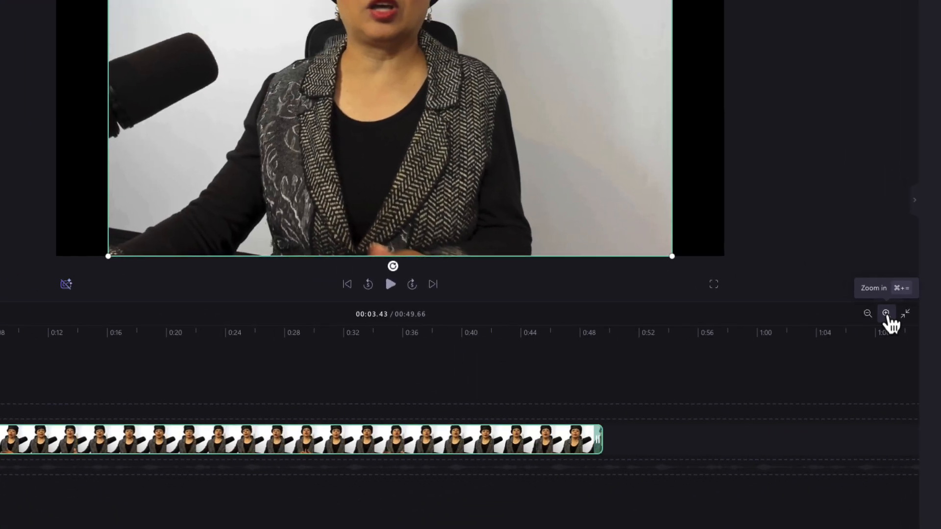
Locate the end of the unwanted opening on the enlarged timeline and split the clip at 00:02.39
{"action": "left_click", "coordinate": [697, 292]}
{"action": "left_click", "coordinate": [887, 314]}
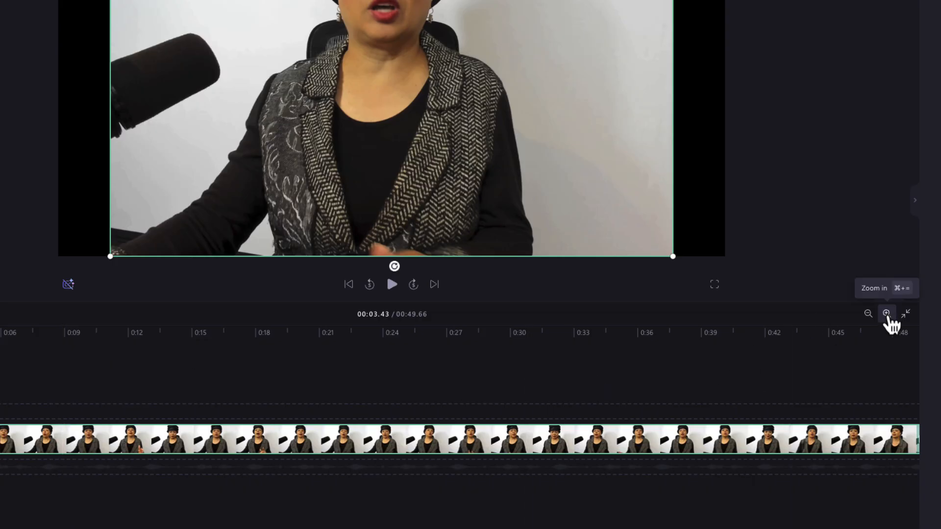
{"action": "left_click", "coordinate": [887, 313]}
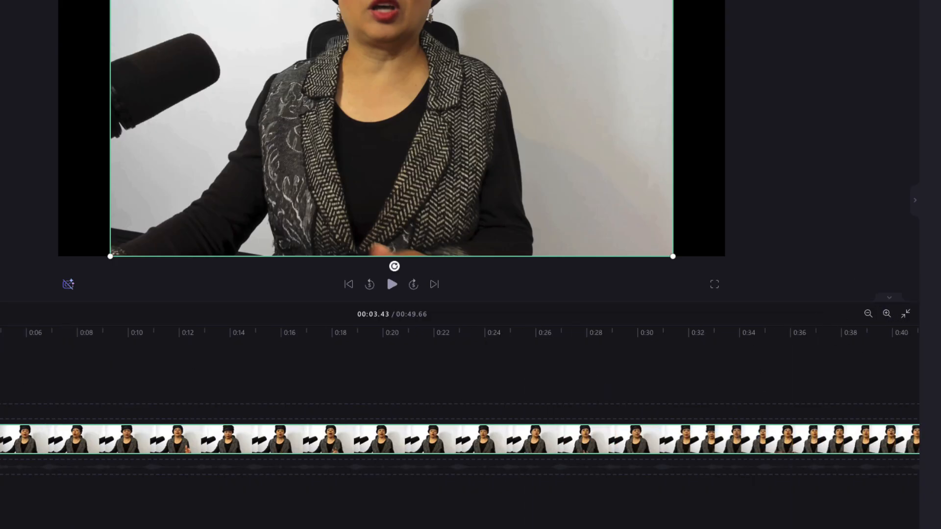
{"action": "key", "text": "Right"}
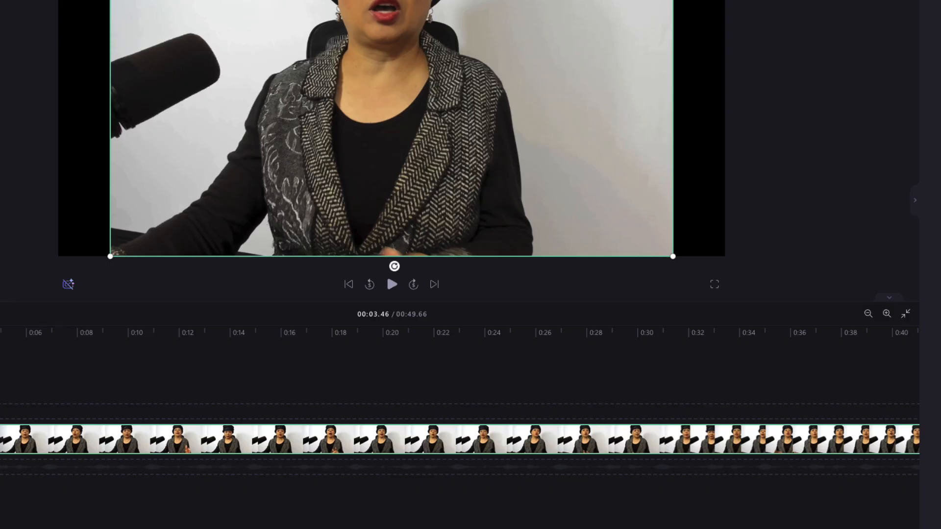
{"action": "left_click_drag", "start_coordinate": [50, 336], "coordinate": [87, 339]}
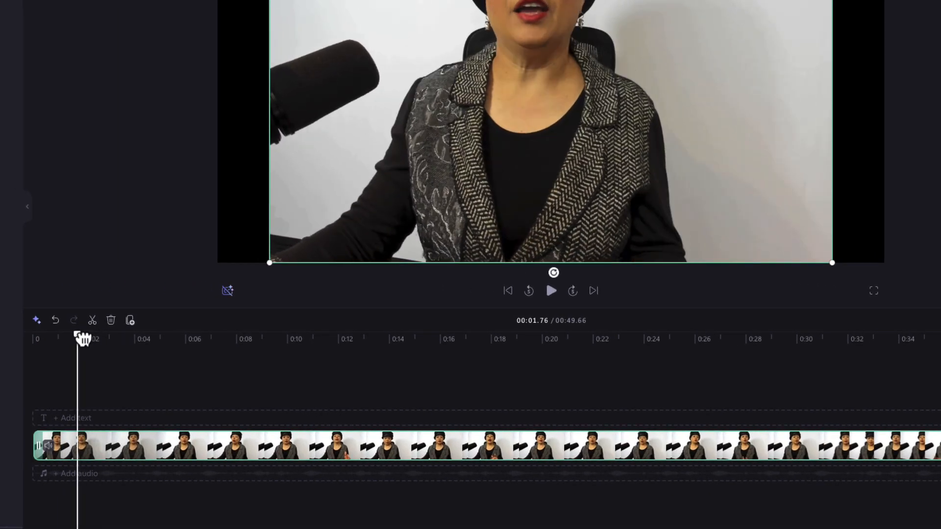
{"action": "key", "text": "space"}
{"action": "key", "text": "space"}
{"action": "key", "text": "space"}
{"action": "key", "text": "space"}
{"action": "key", "text": "space"}
{"action": "key", "text": "space"}
{"action": "key", "text": "space"}
{"action": "key", "text": "space"}
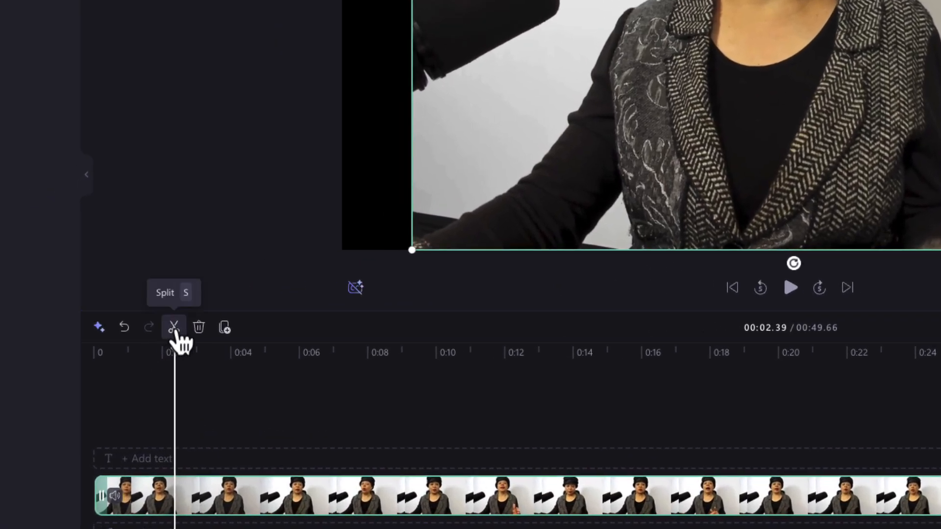
{"action": "left_click", "coordinate": [174, 328]}
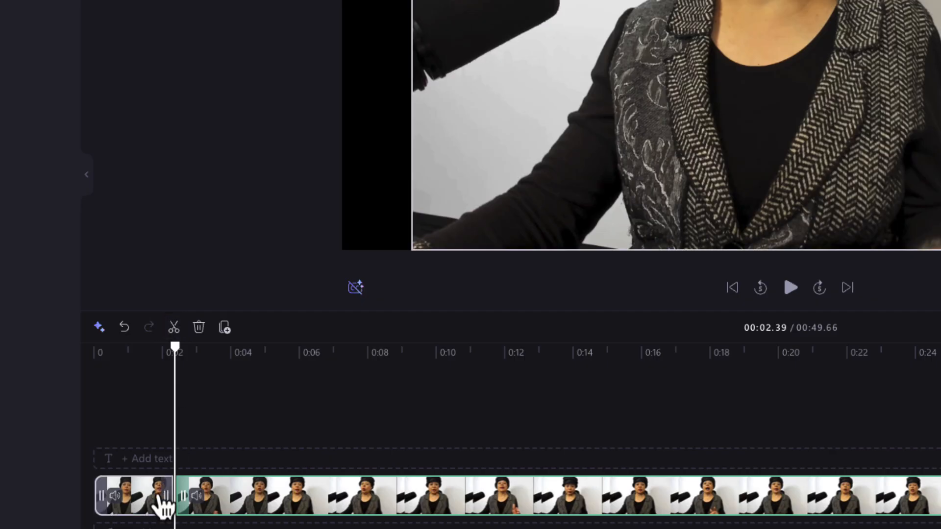
Delete the short segment before the split and dismiss the tip about visual gaps
{"action": "left_click", "coordinate": [124, 500]}
{"action": "left_click", "coordinate": [117, 497]}
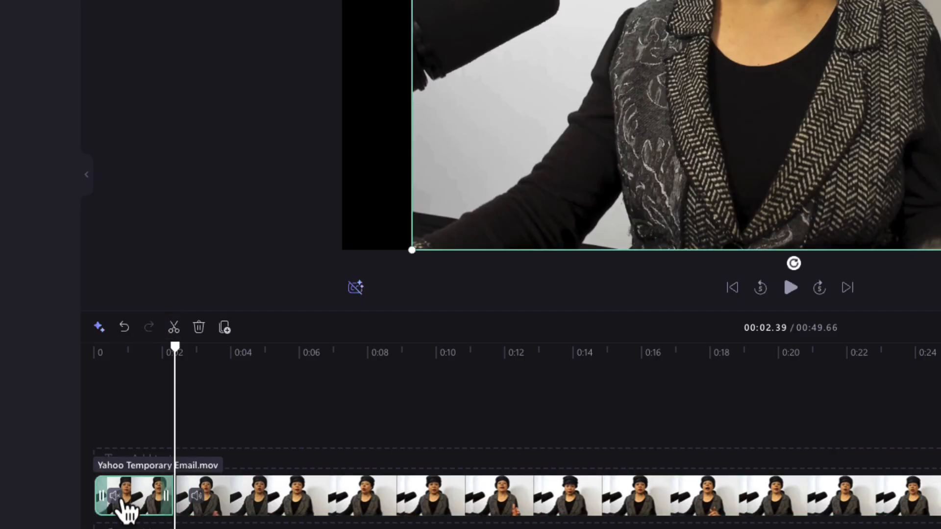
{"action": "left_click", "coordinate": [199, 328]}
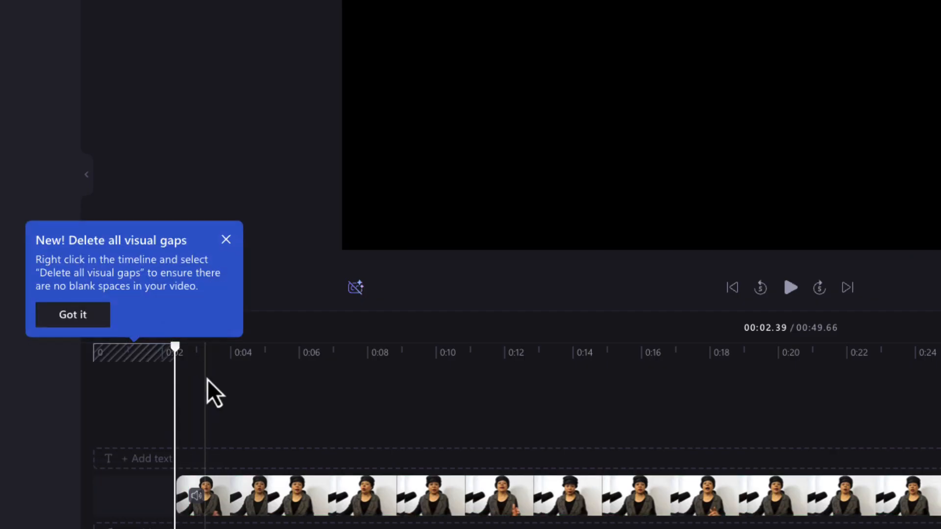
{"action": "left_click", "coordinate": [86, 316]}
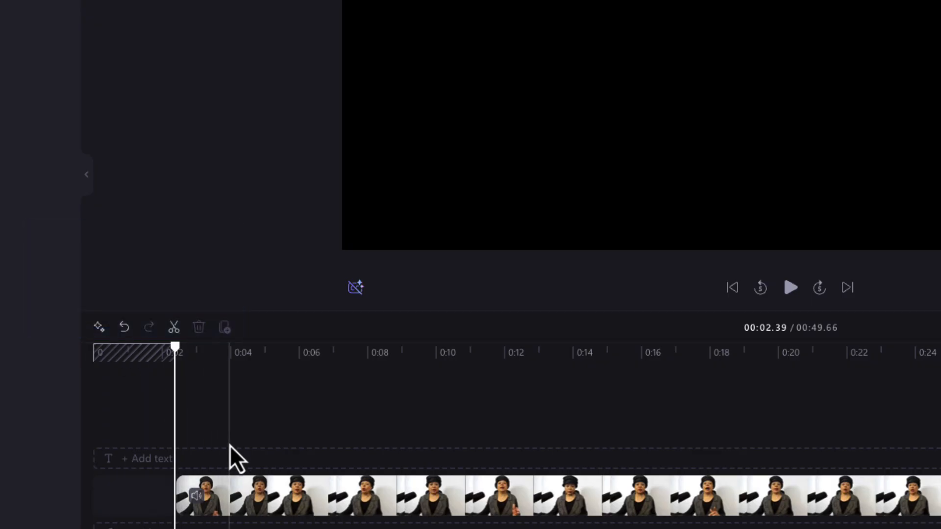
Close the empty space at the start of the timeline by deleting all visual gaps
{"action": "left_click_drag", "start_coordinate": [241, 504], "coordinate": [137, 504]}
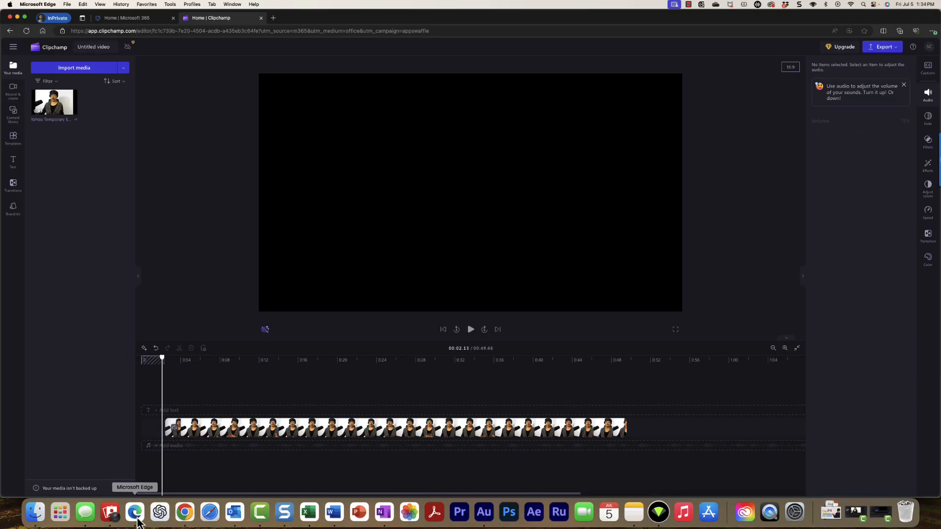
{"action": "left_click_drag", "start_coordinate": [165, 361], "coordinate": [152, 361]}
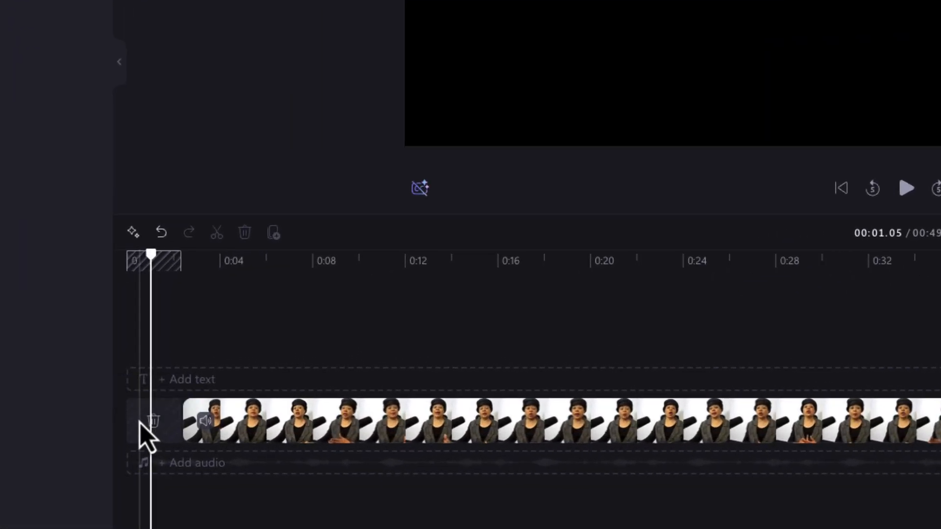
{"action": "right_click", "coordinate": [143, 434]}
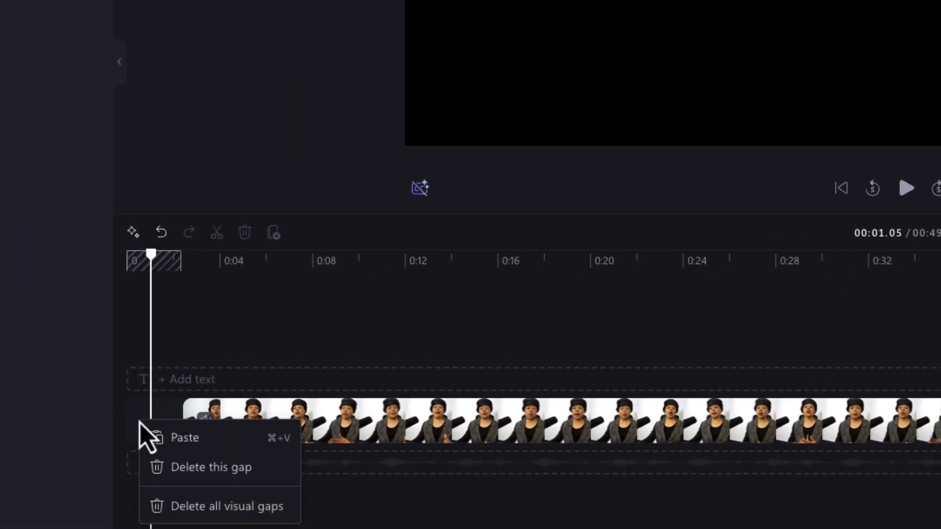
{"action": "left_click", "coordinate": [221, 507]}
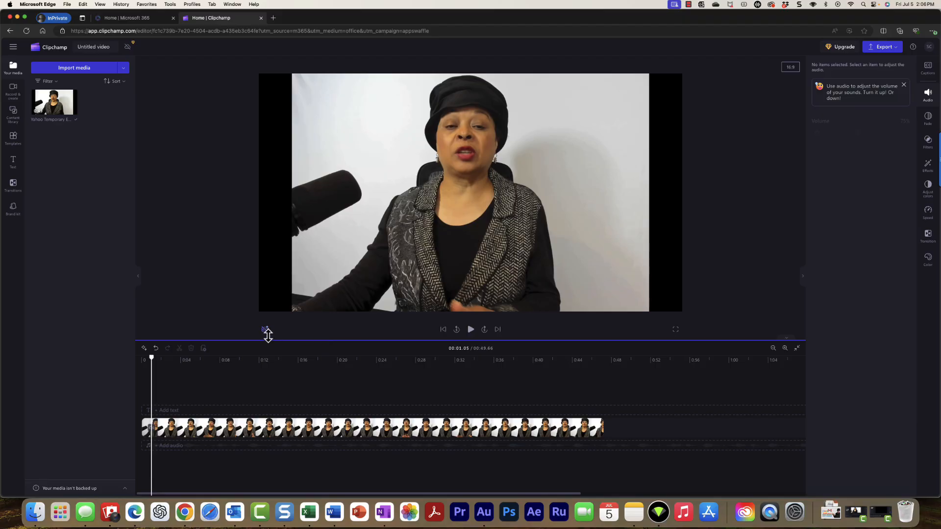
Split the clip at 00:05.44 and again at 00:07.75 to isolate a middle segment
{"action": "left_click_drag", "start_coordinate": [154, 361], "coordinate": [195, 361]}
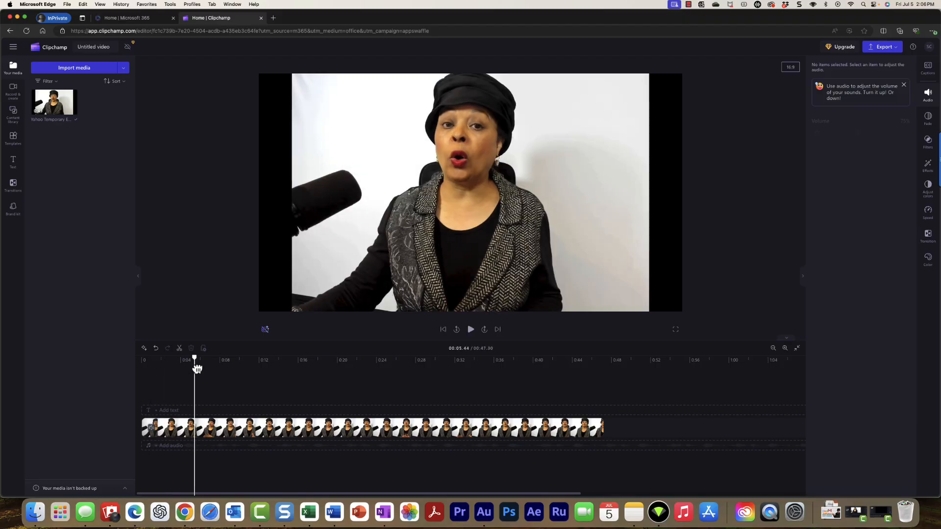
{"action": "left_click", "coordinate": [201, 432]}
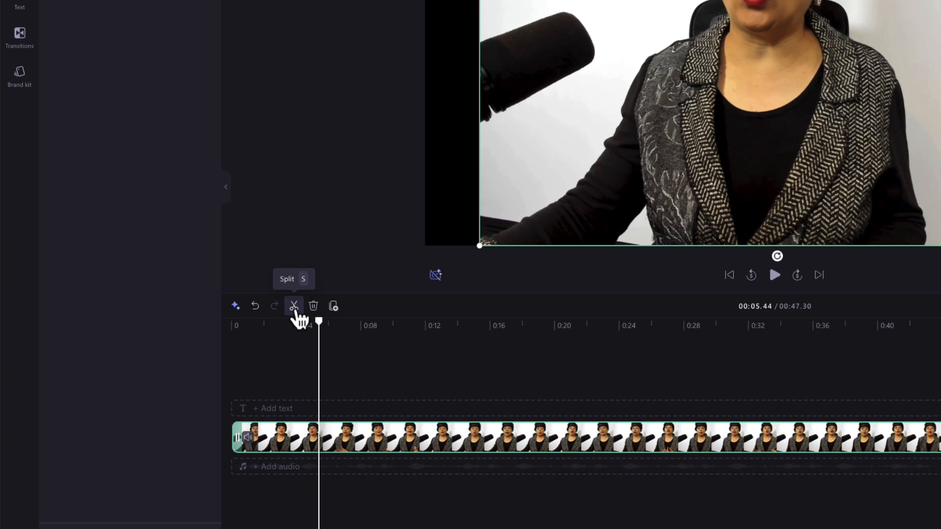
{"action": "left_click", "coordinate": [294, 306]}
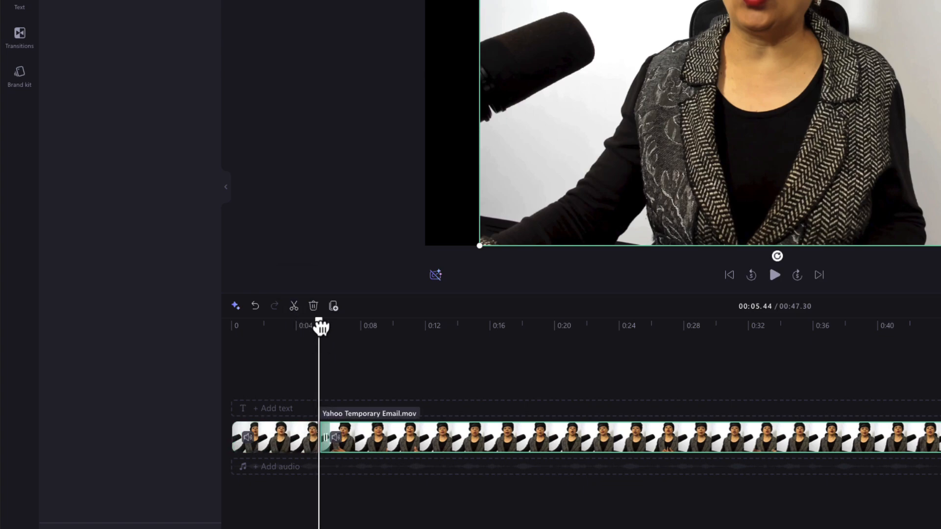
{"action": "left_click_drag", "start_coordinate": [319, 323], "coordinate": [362, 338]}
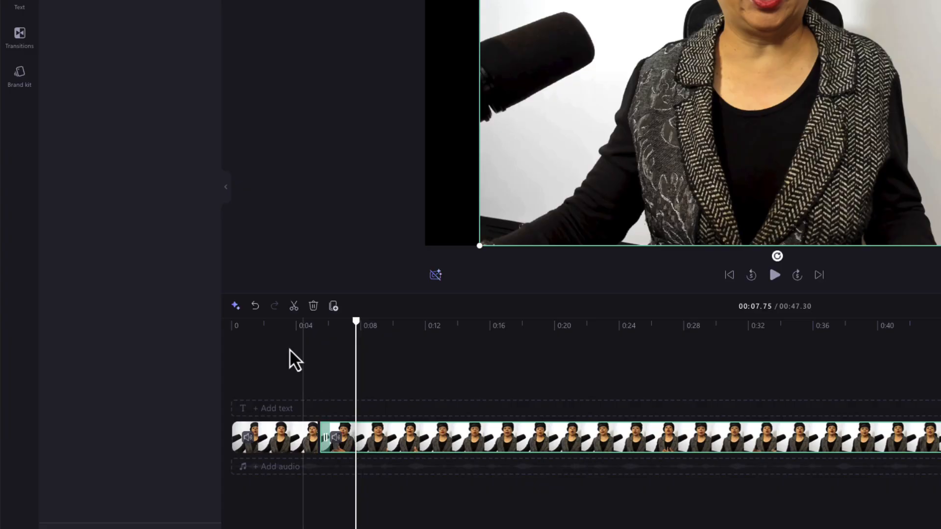
{"action": "left_click", "coordinate": [295, 311]}
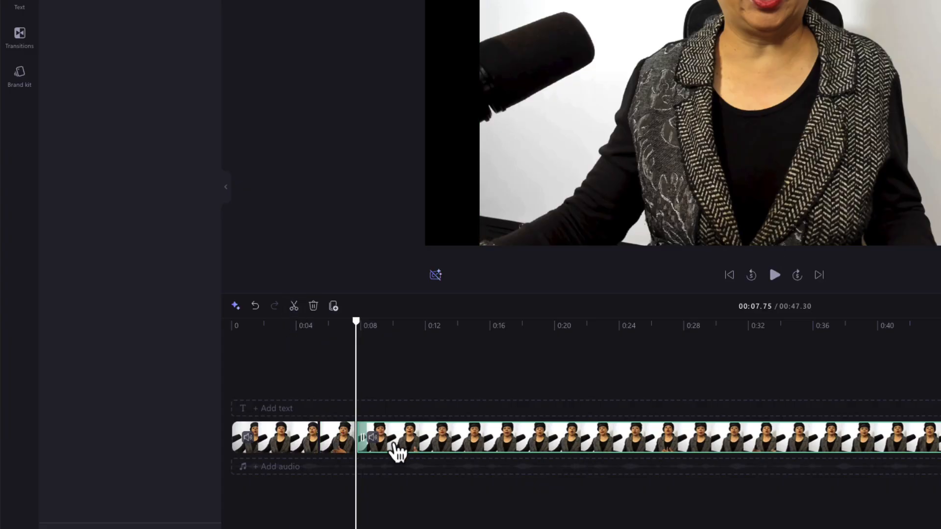
Delete the isolated middle segment between 00:05.44 and 00:07.75 from the timeline
{"action": "left_click", "coordinate": [337, 446]}
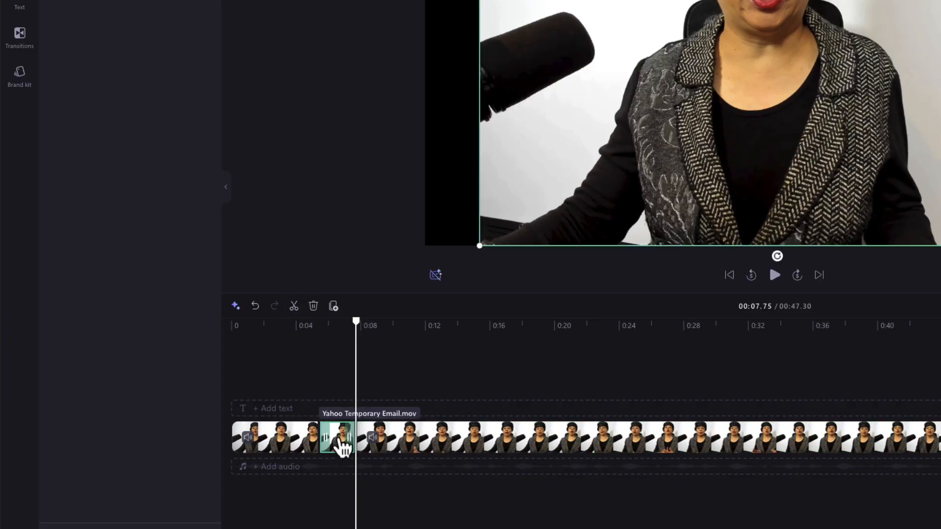
{"action": "right_click", "coordinate": [342, 447]}
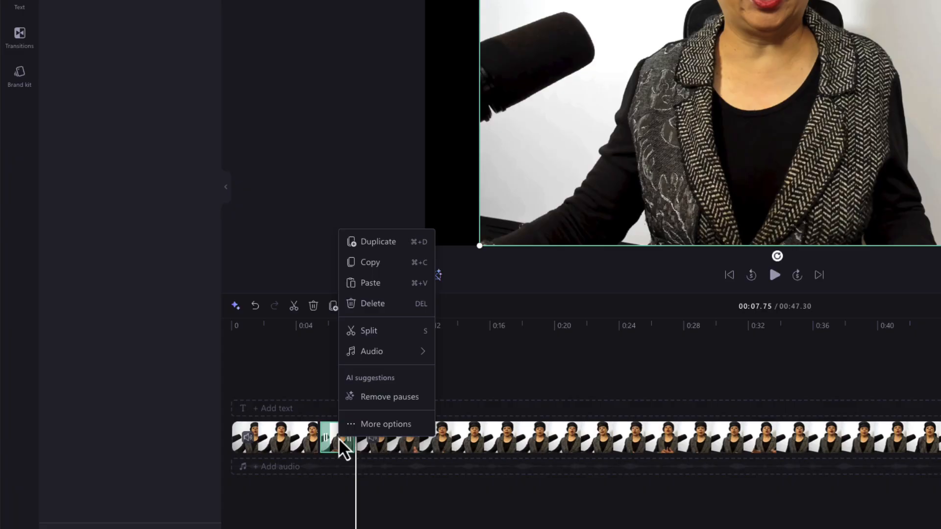
{"action": "left_click", "coordinate": [369, 305]}
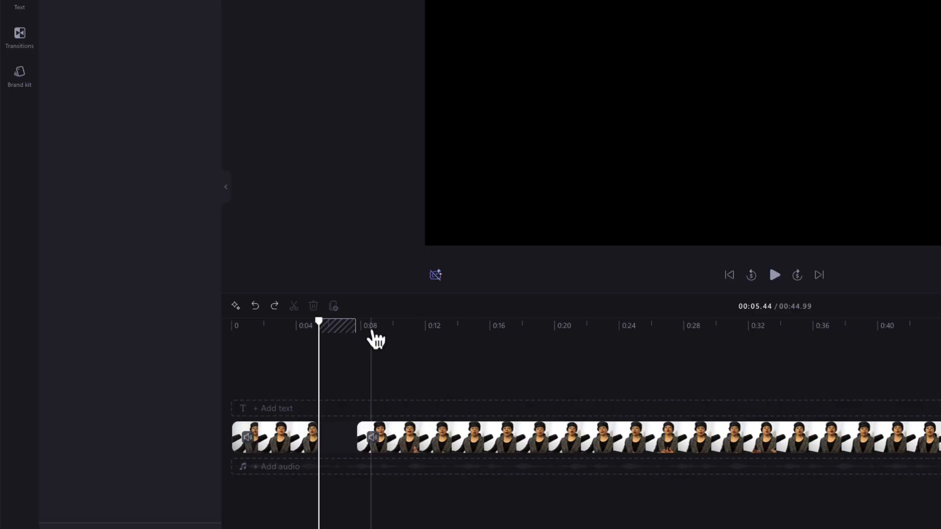
Close the empty space left between the two remaining clips by deleting only this gap
{"action": "right_click", "coordinate": [337, 450]}
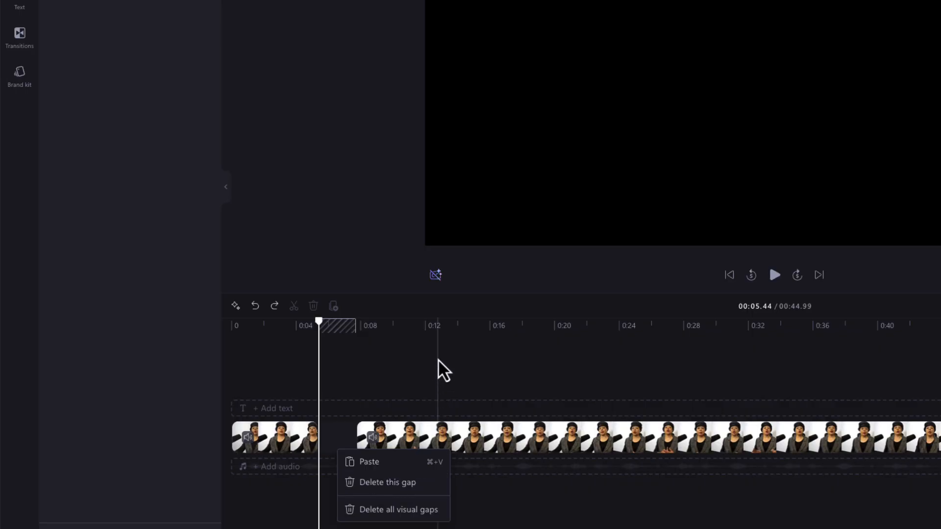
{"action": "left_click", "coordinate": [396, 358]}
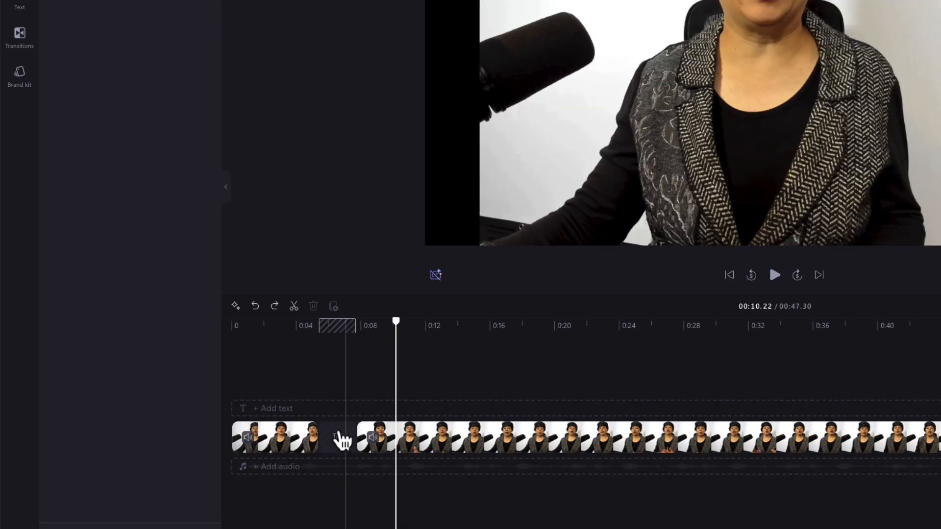
{"action": "mouse_move", "coordinate": [331, 436]}
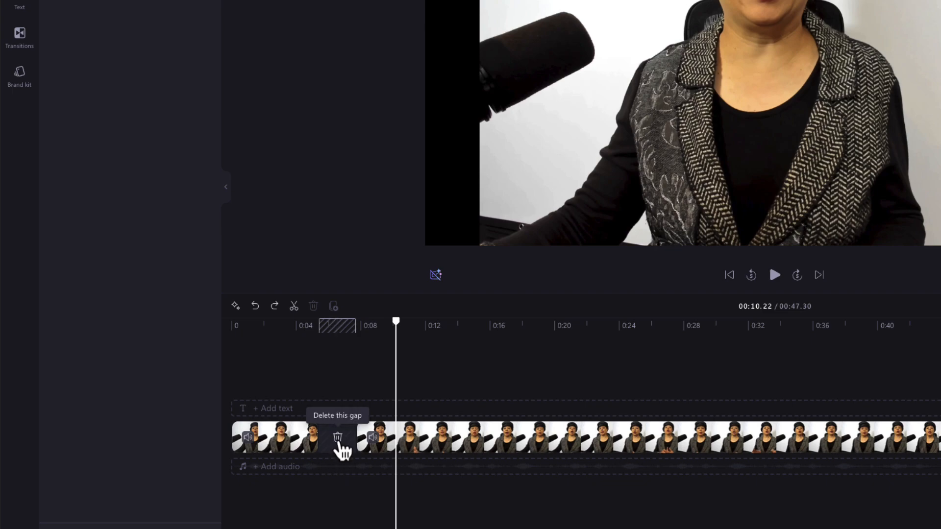
{"action": "left_click", "coordinate": [338, 441]}
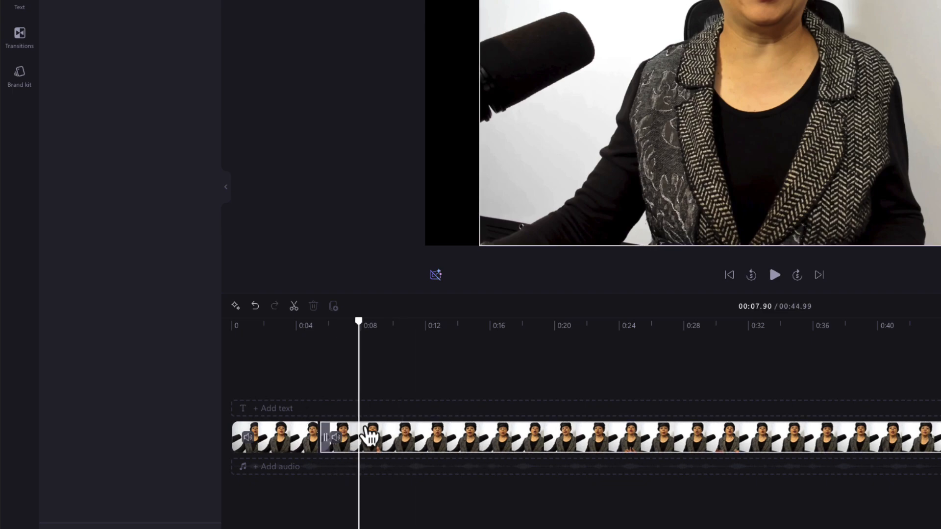
{"action": "left_click", "coordinate": [403, 396]}
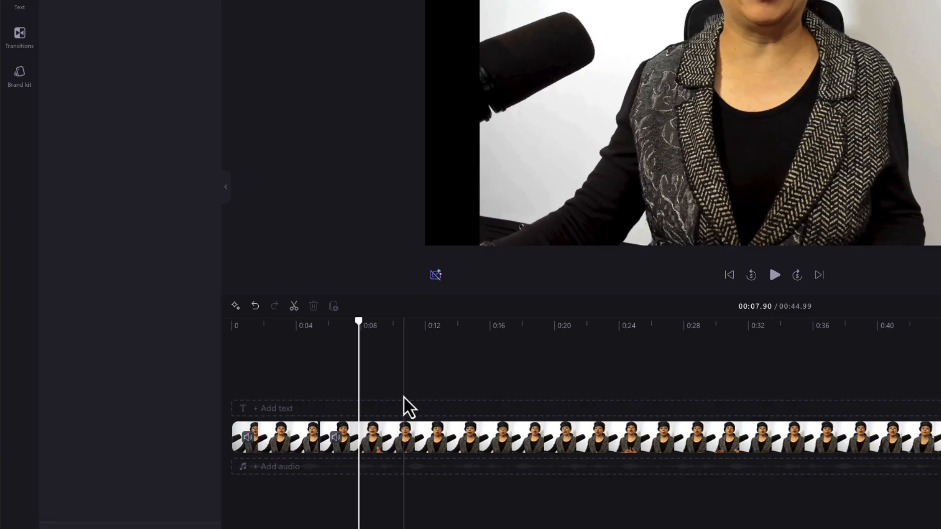
Move the playhead to 00:12.94 within the second clip
{"action": "left_click_drag", "start_coordinate": [361, 325], "coordinate": [443, 347]}
{"action": "left_click", "coordinate": [445, 448]}
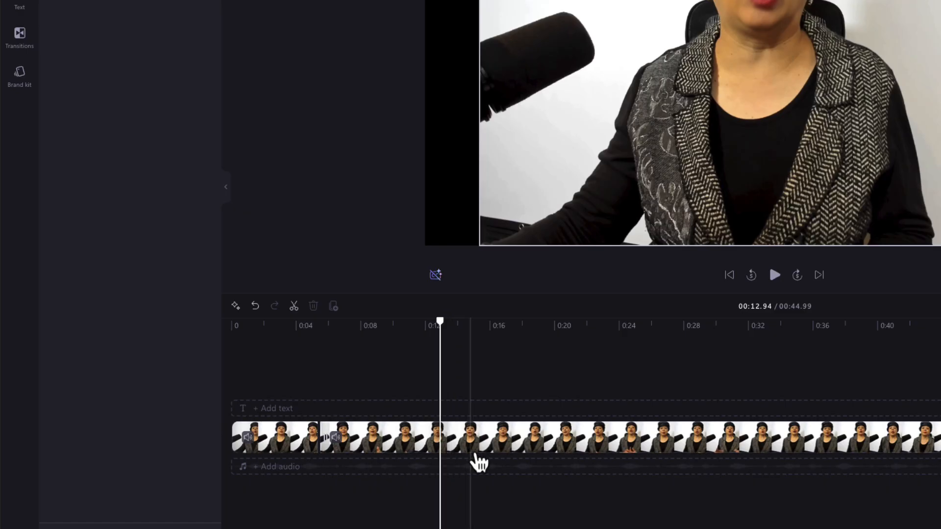
{"action": "left_click", "coordinate": [466, 396]}
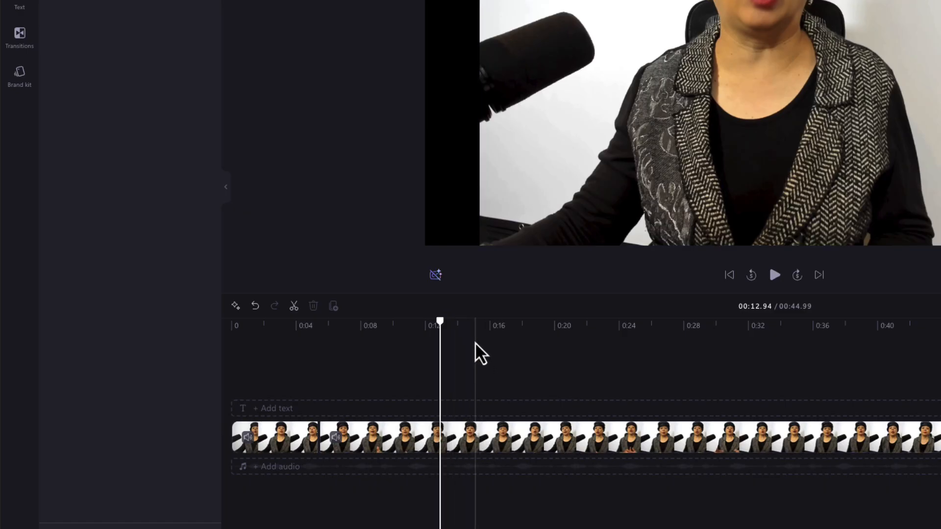